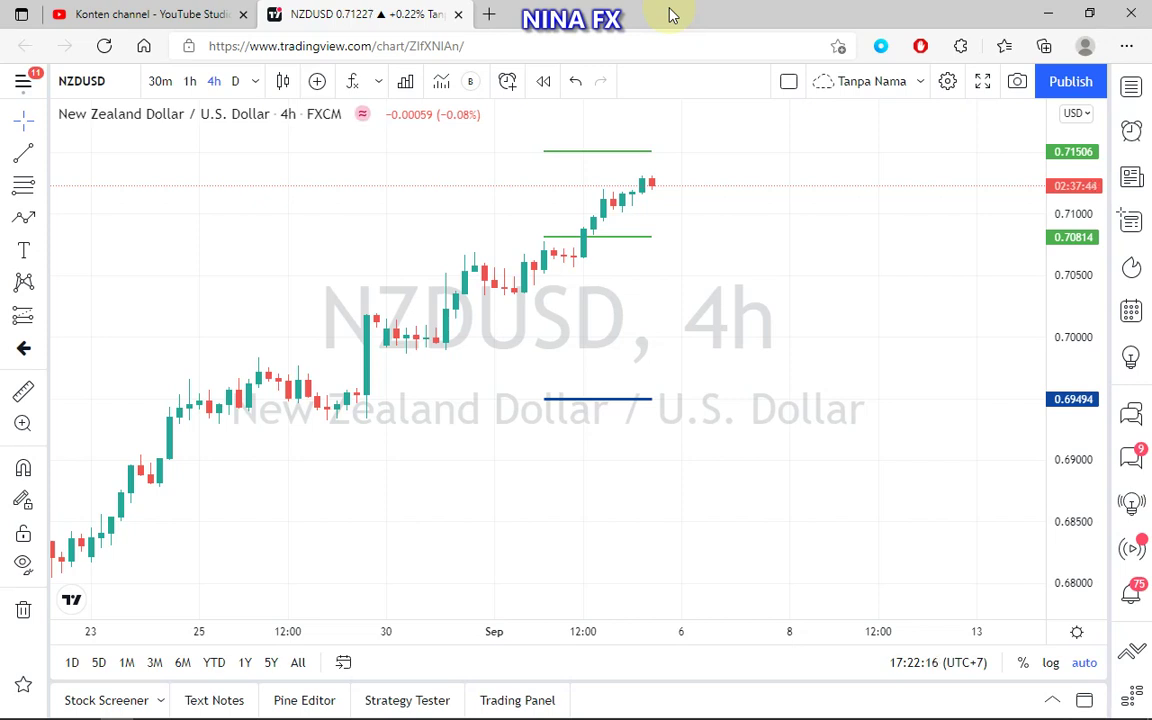
Draw a Path arrow from the latest candle through 0.7090, 0.7154, 0.7016 and 0.7071, ending at the 0.69494 line
left_click_drag(702, 308, 710, 314)
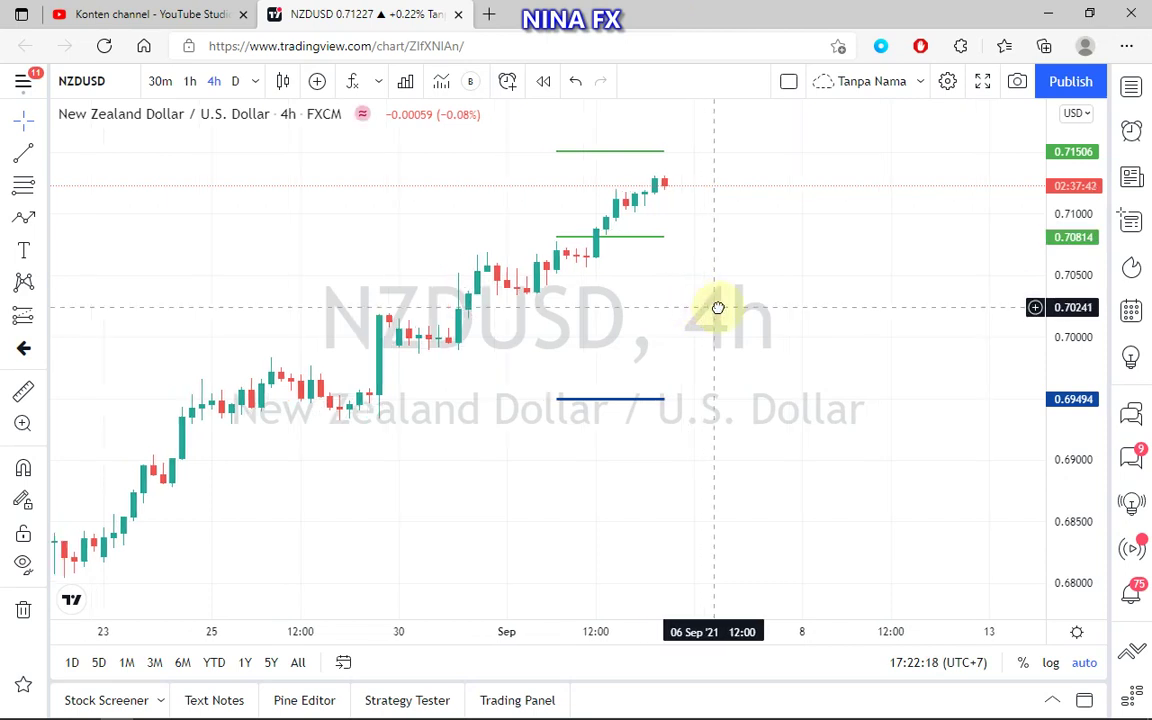
left_click(24, 217)
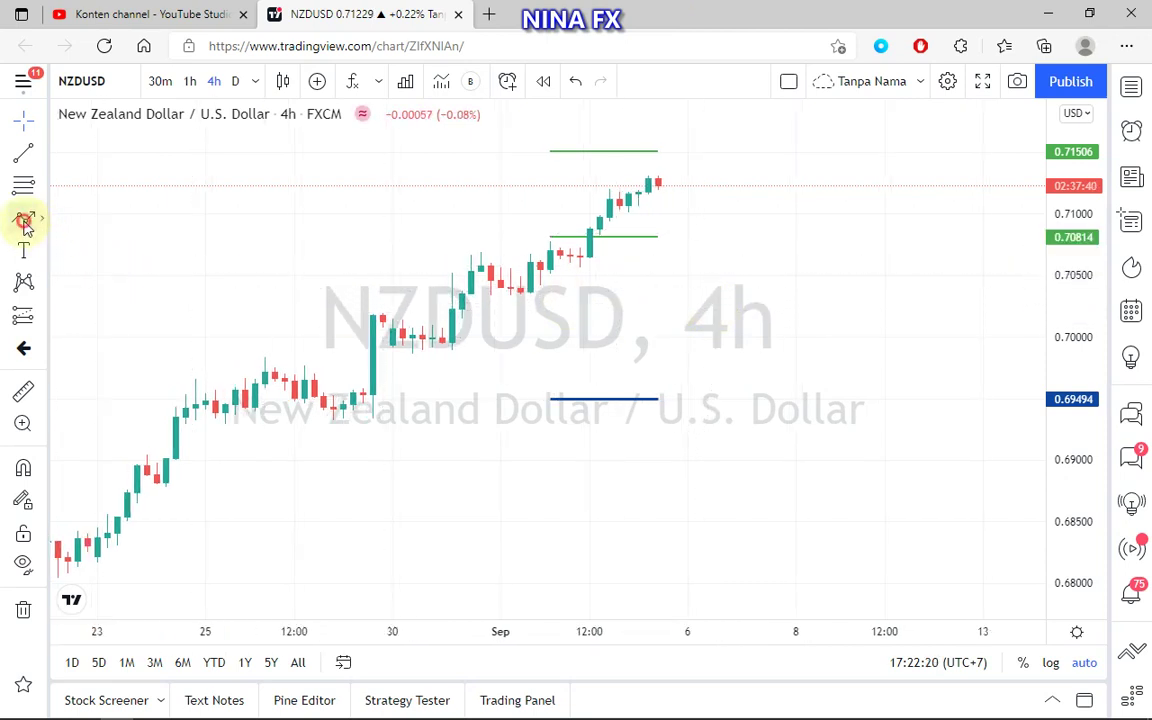
left_click(678, 181)
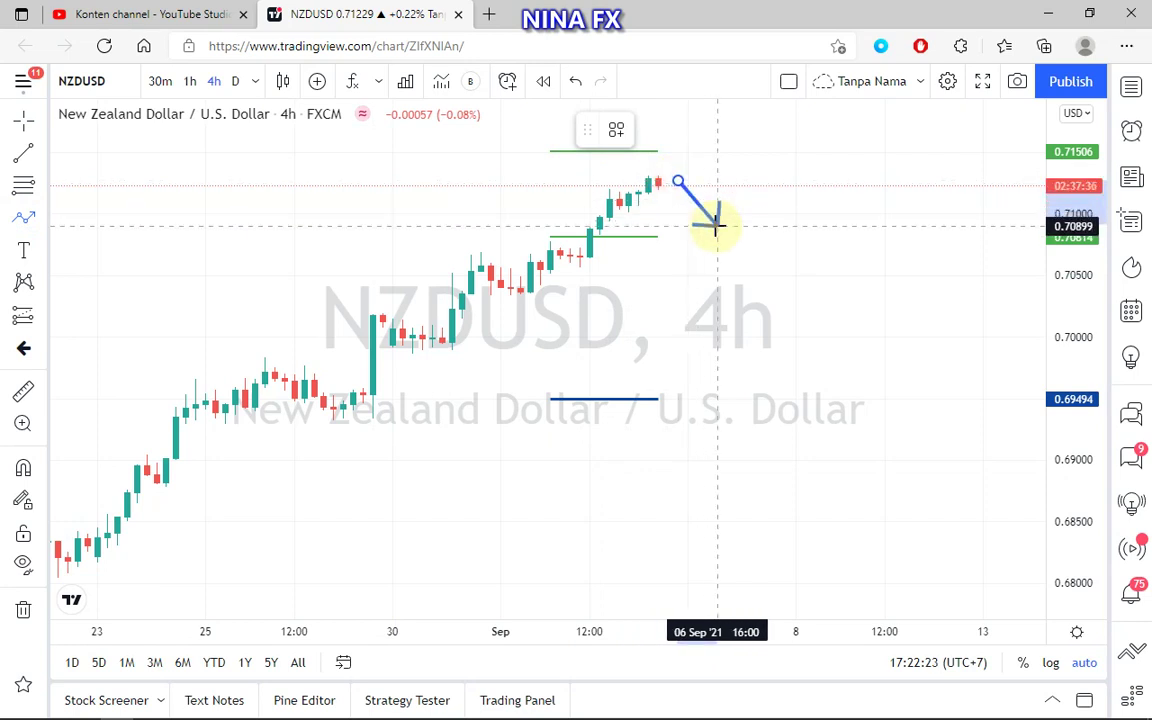
left_click(717, 226)
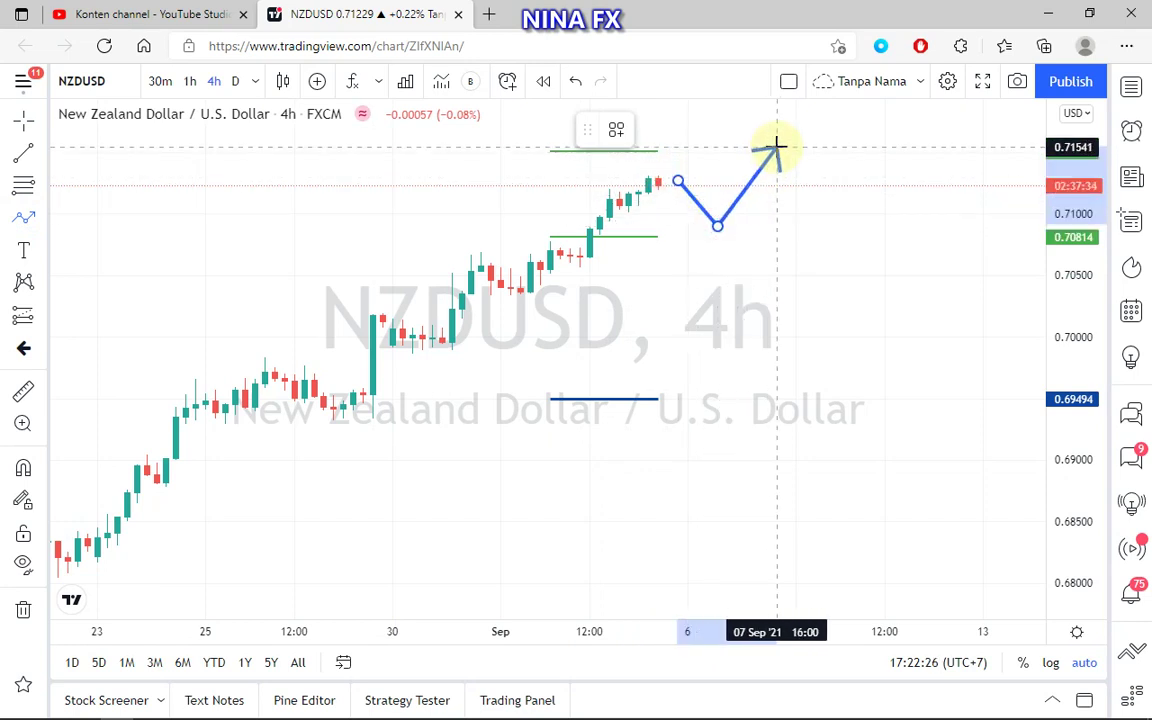
left_click(777, 148)
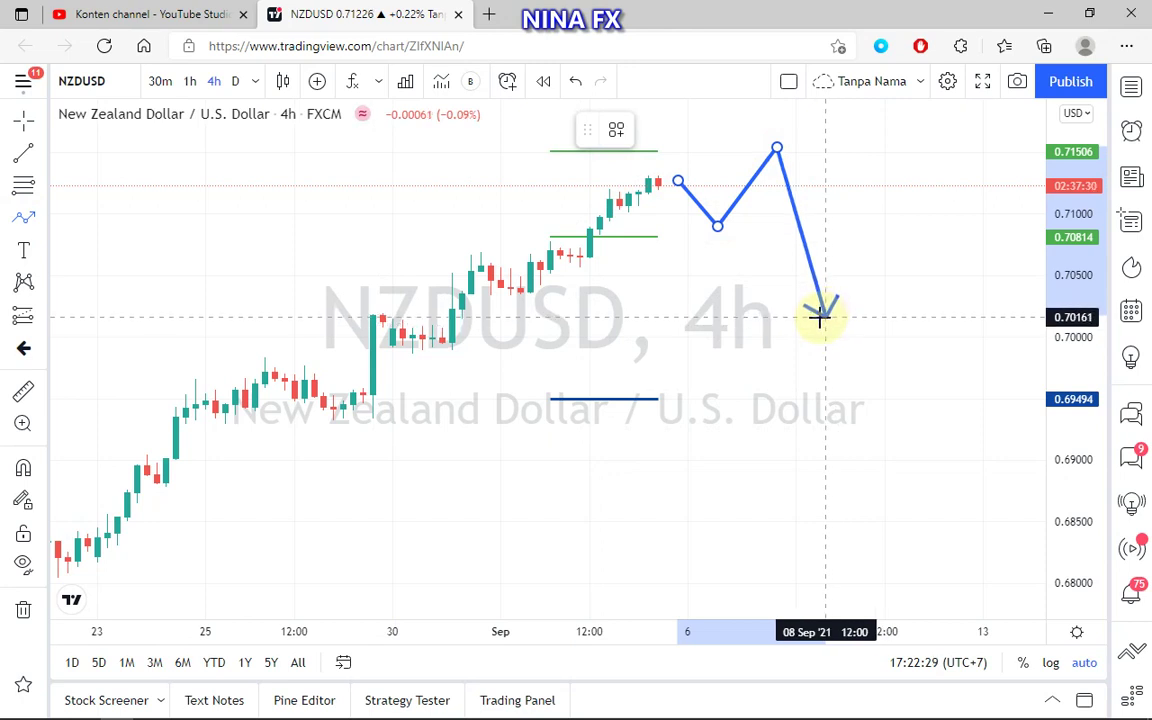
left_click(816, 318)
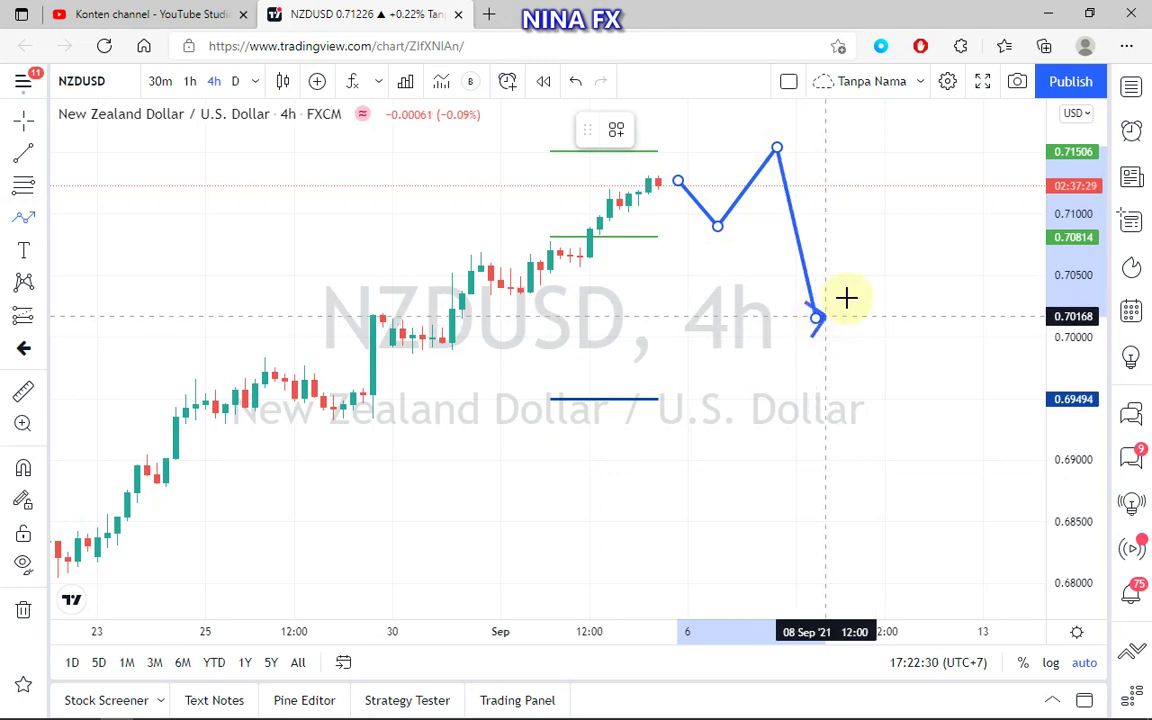
left_click(874, 245)
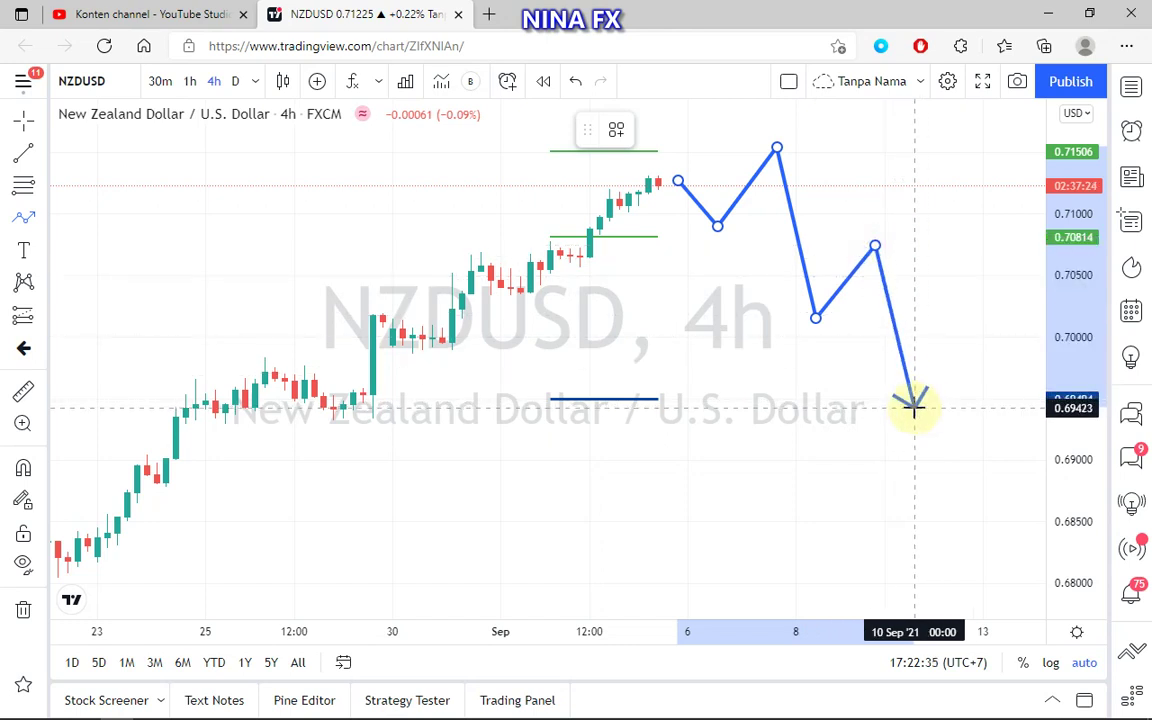
double_click(914, 407)
left_click(825, 370)
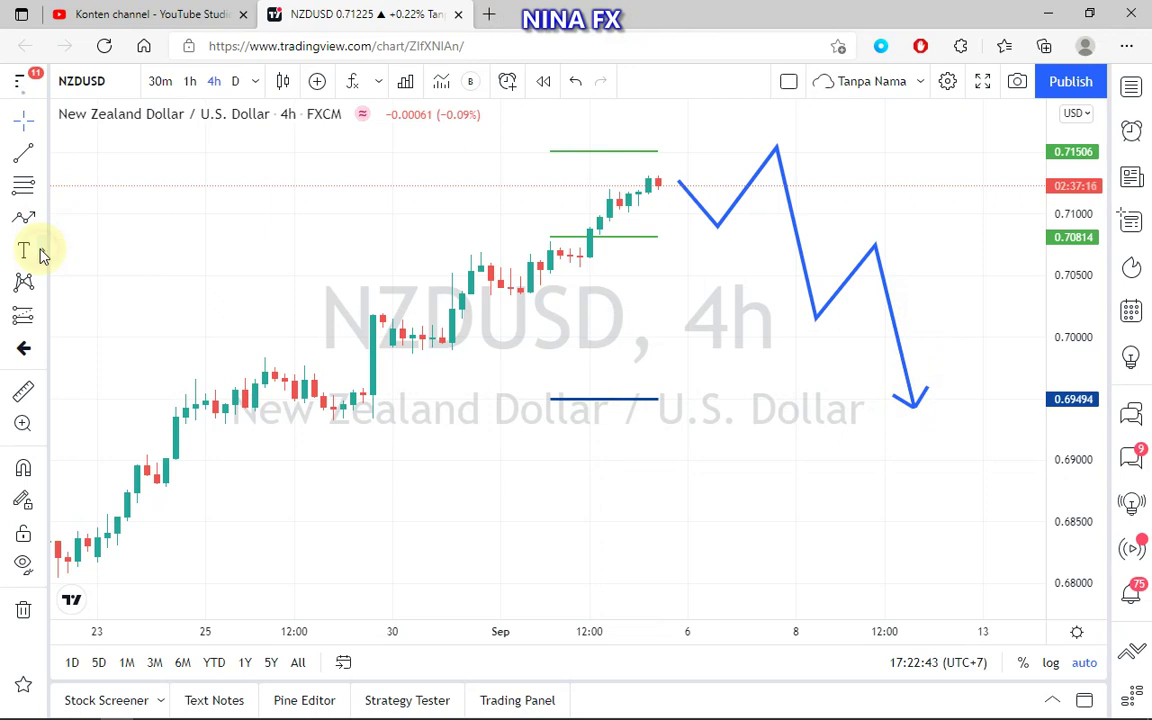
Add Price Label annotations reading 0.71534 at the zigzag peak and 0.70176 at its second low
left_click(41, 251)
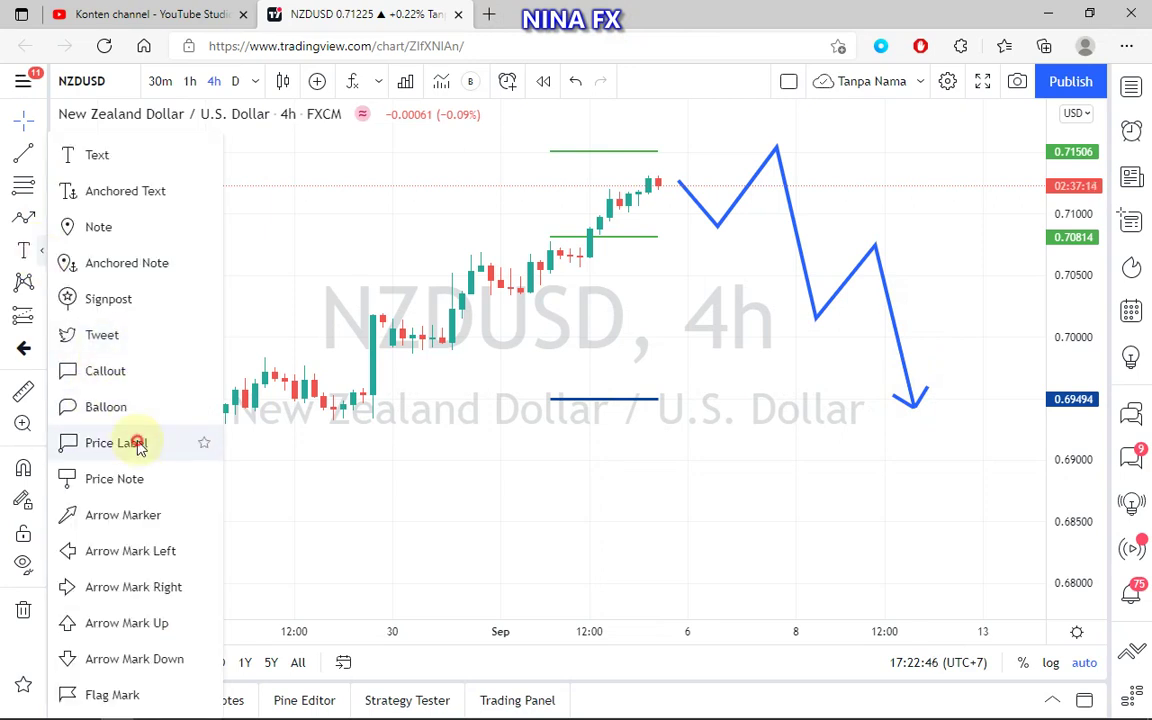
left_click(103, 443)
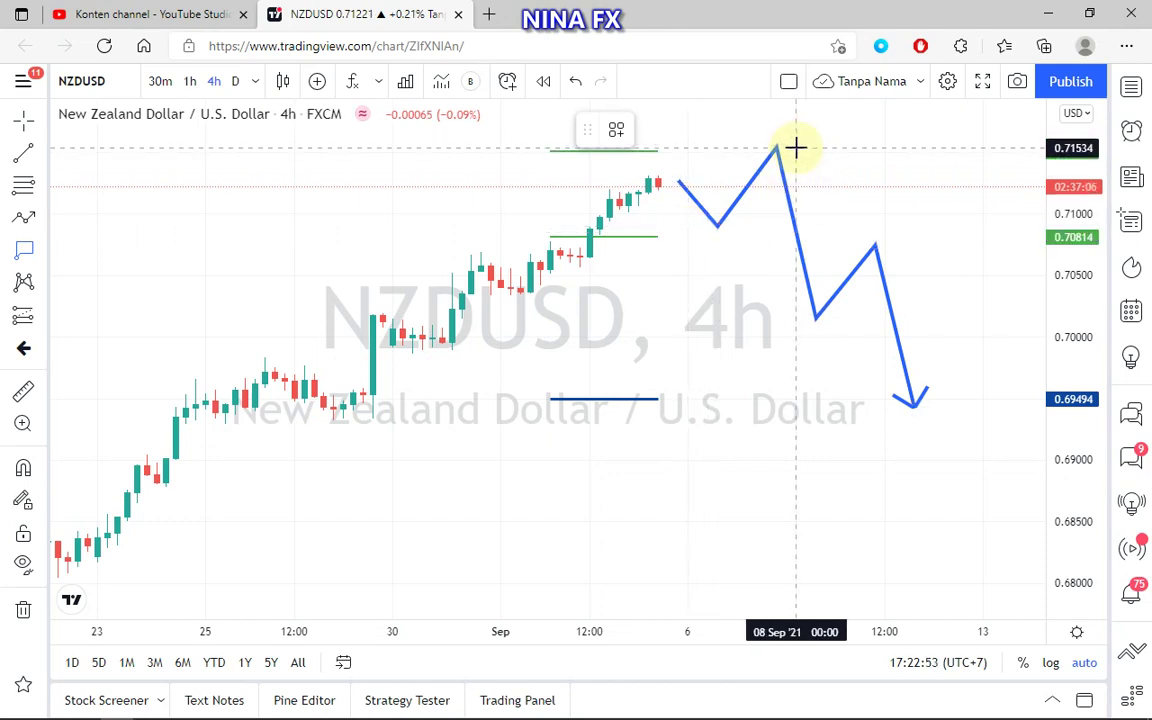
left_click(795, 148)
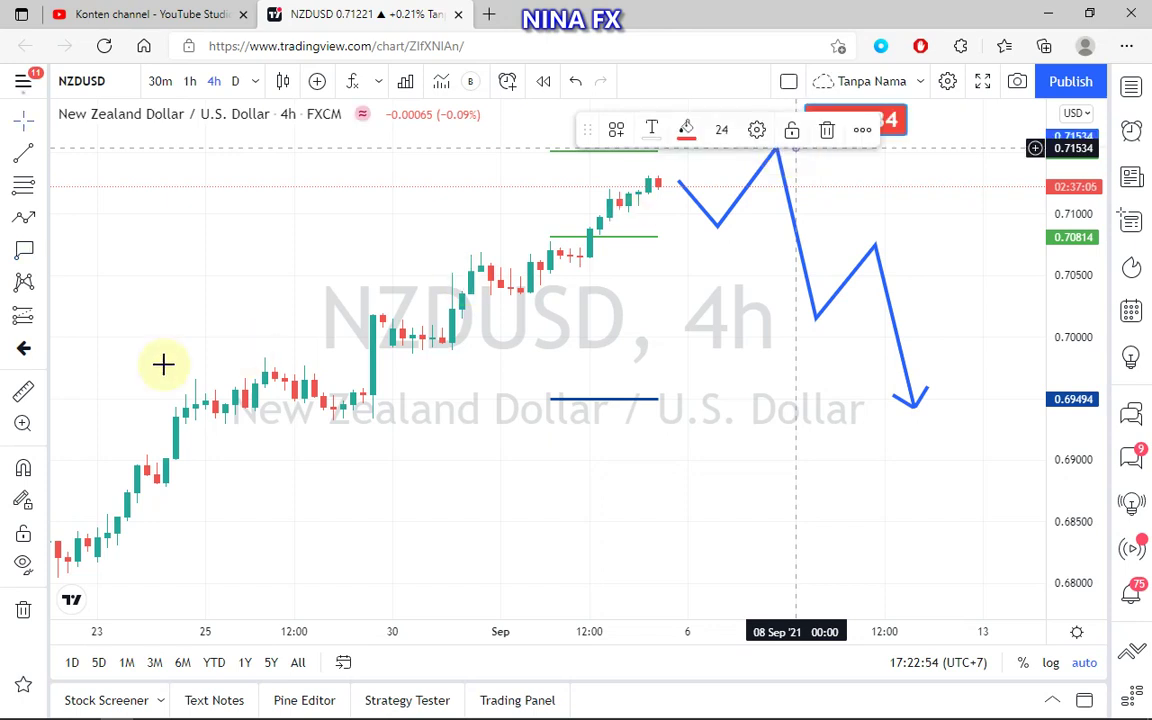
left_click(24, 250)
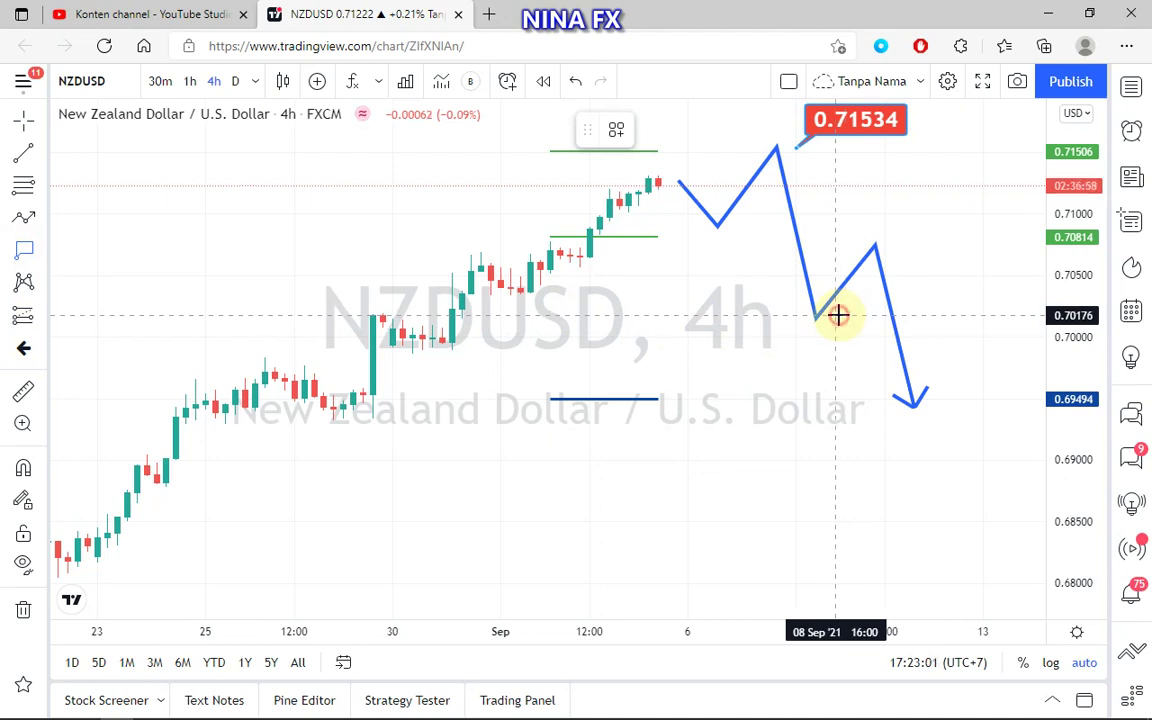
left_click(838, 315)
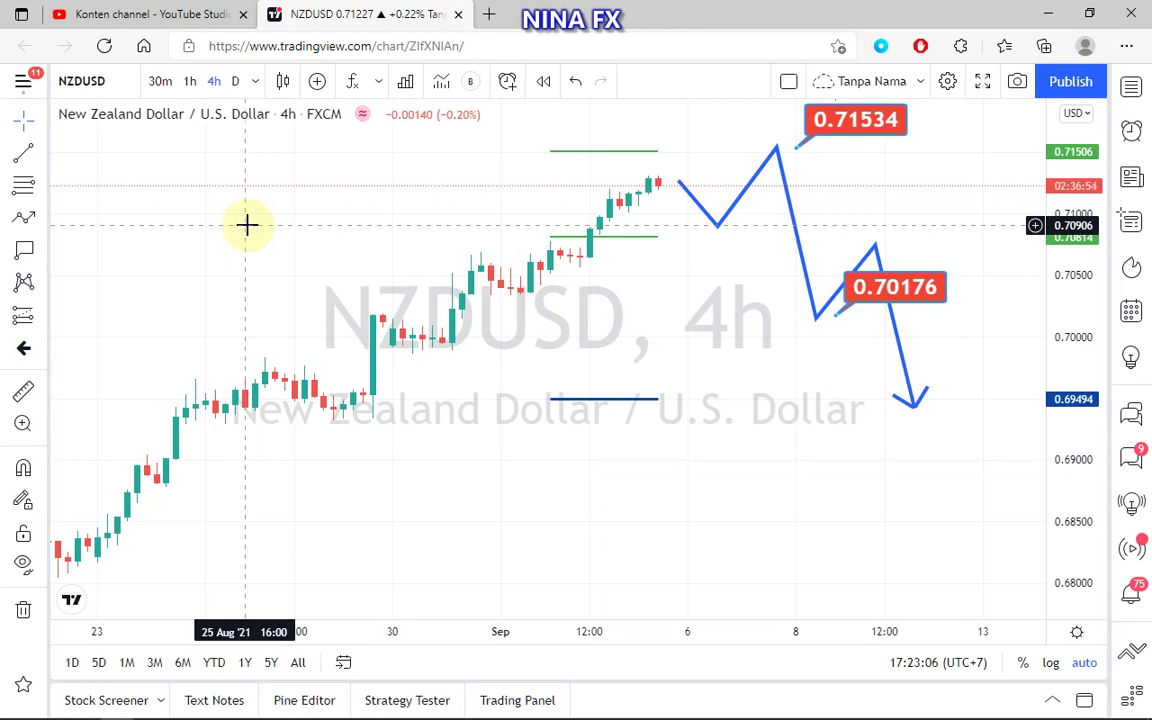
left_click(41, 249)
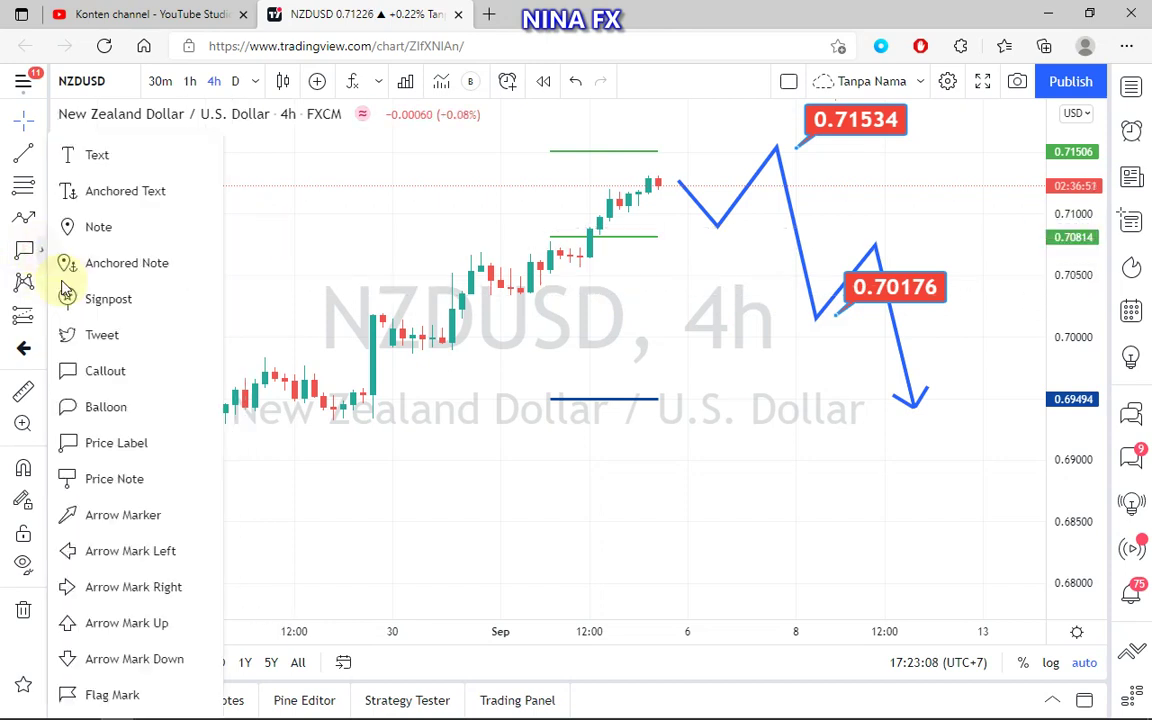
Place a text note below the candles reading 'Sell 0.71550 Tp 0.70100'
left_click(92, 158)
left_click(373, 484)
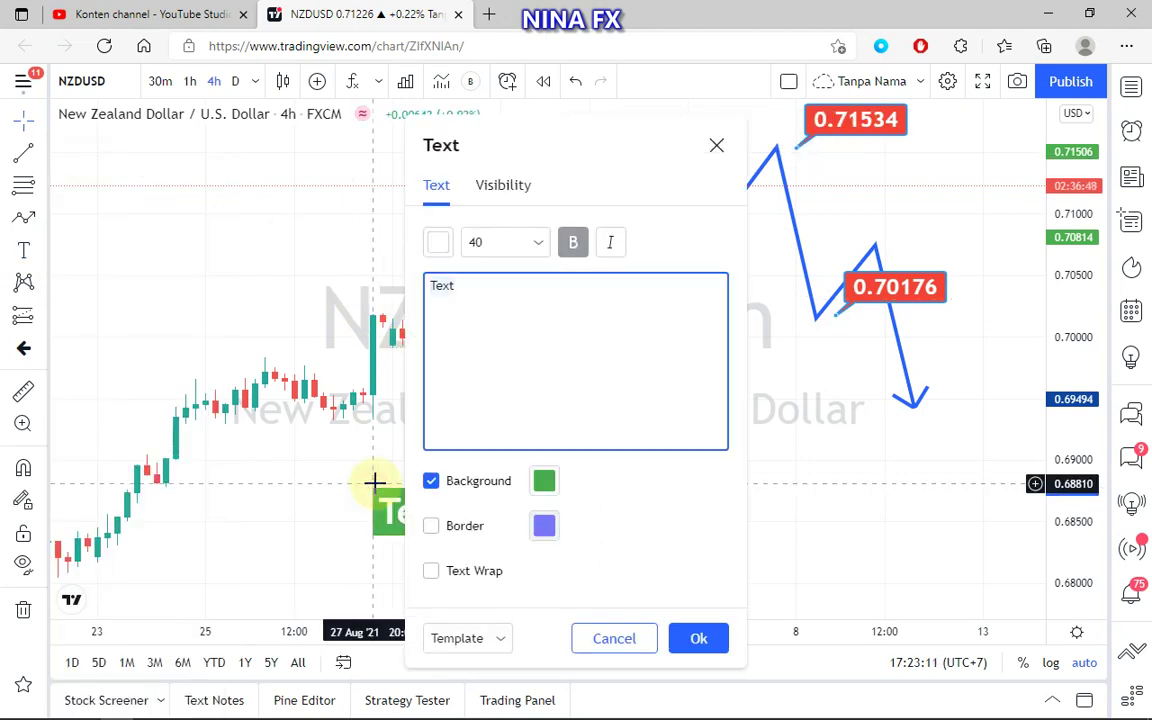
type("Sell 0")
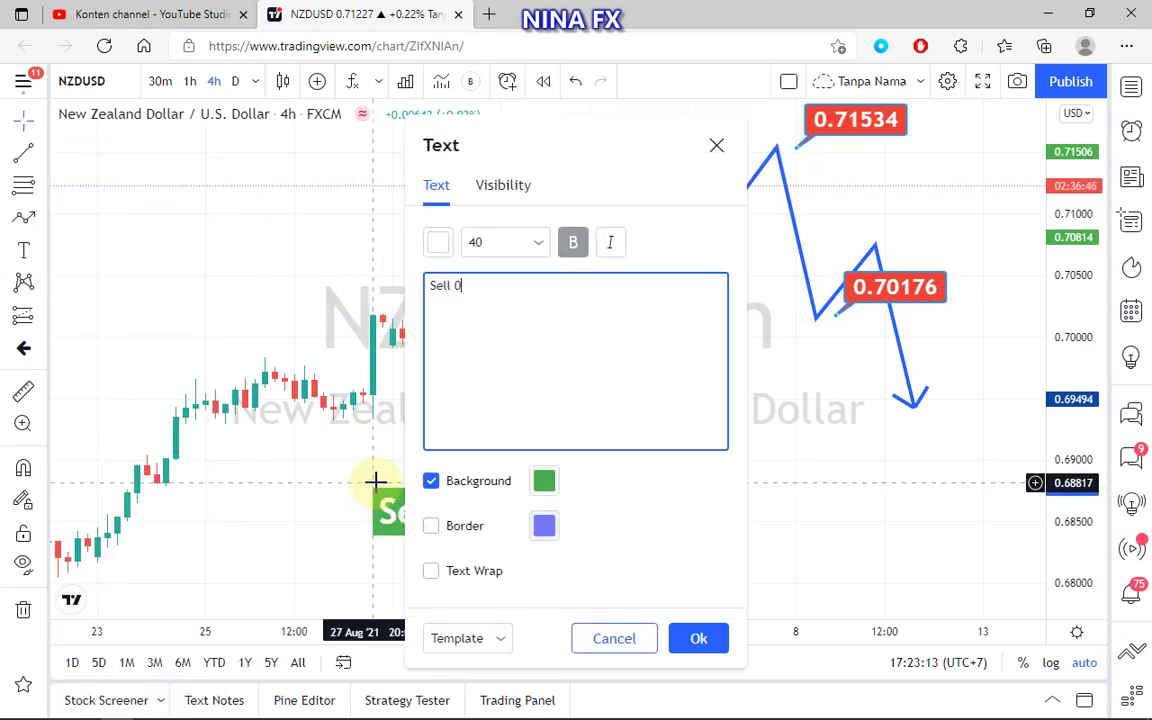
type(".7155")
type("0 Tp 0")
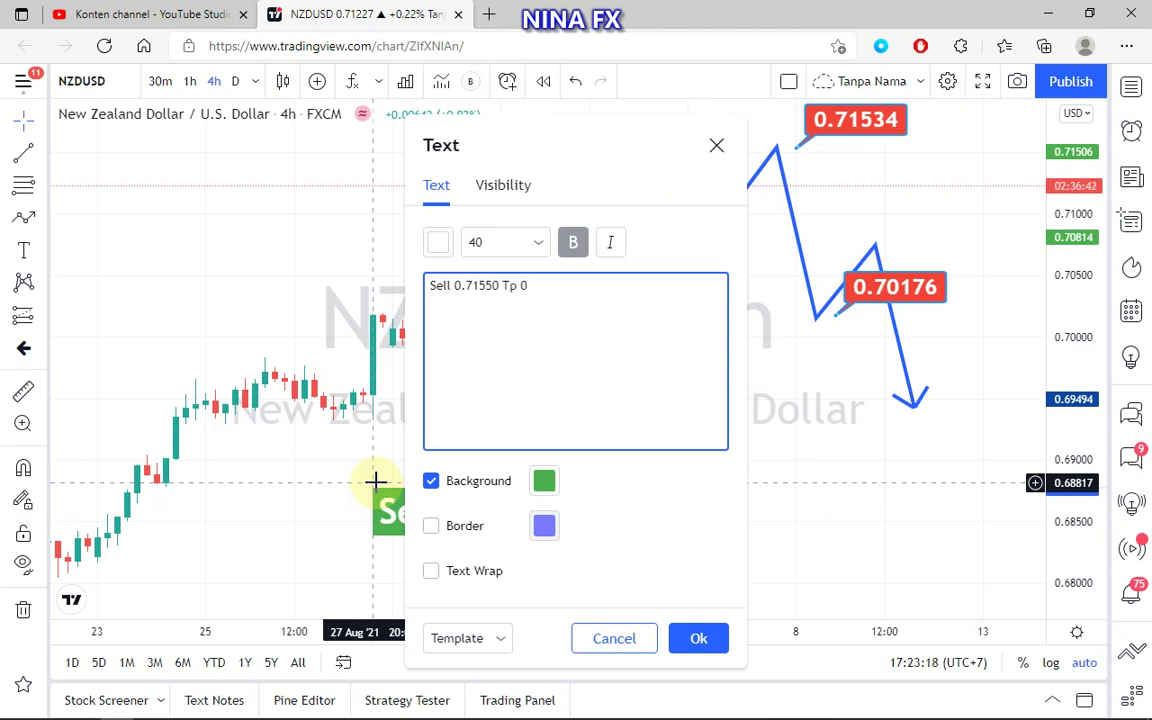
type(".7")
type("0")
type("1")
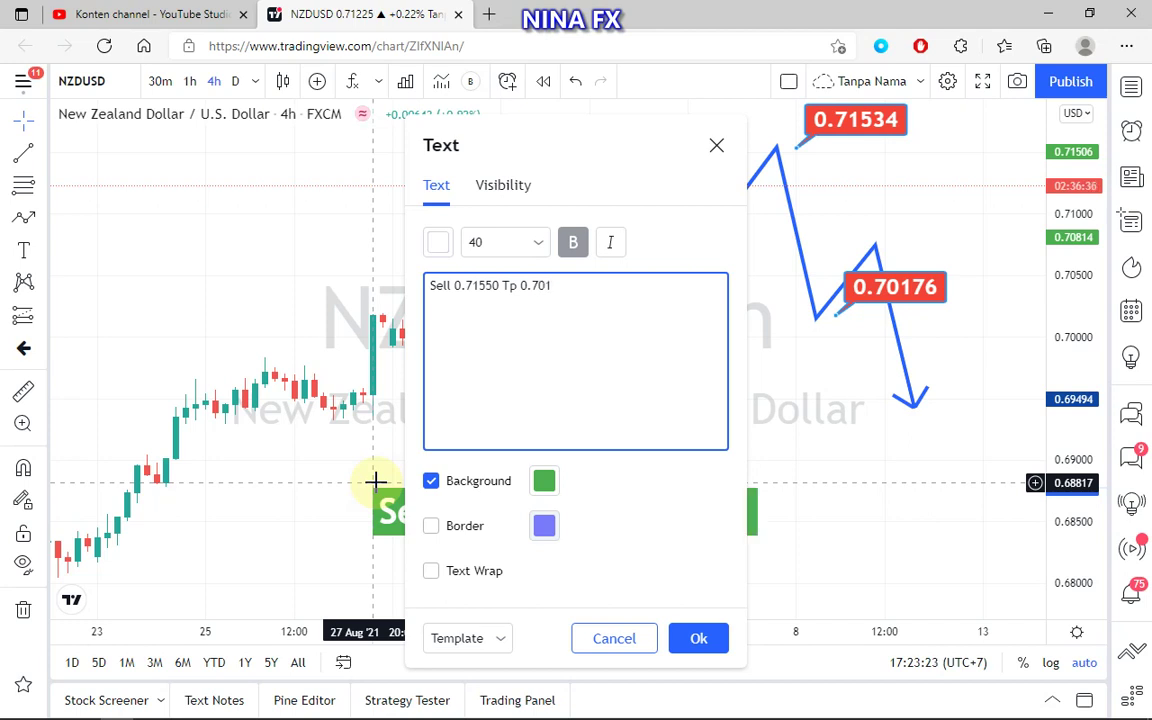
type("00")
left_click(226, 274)
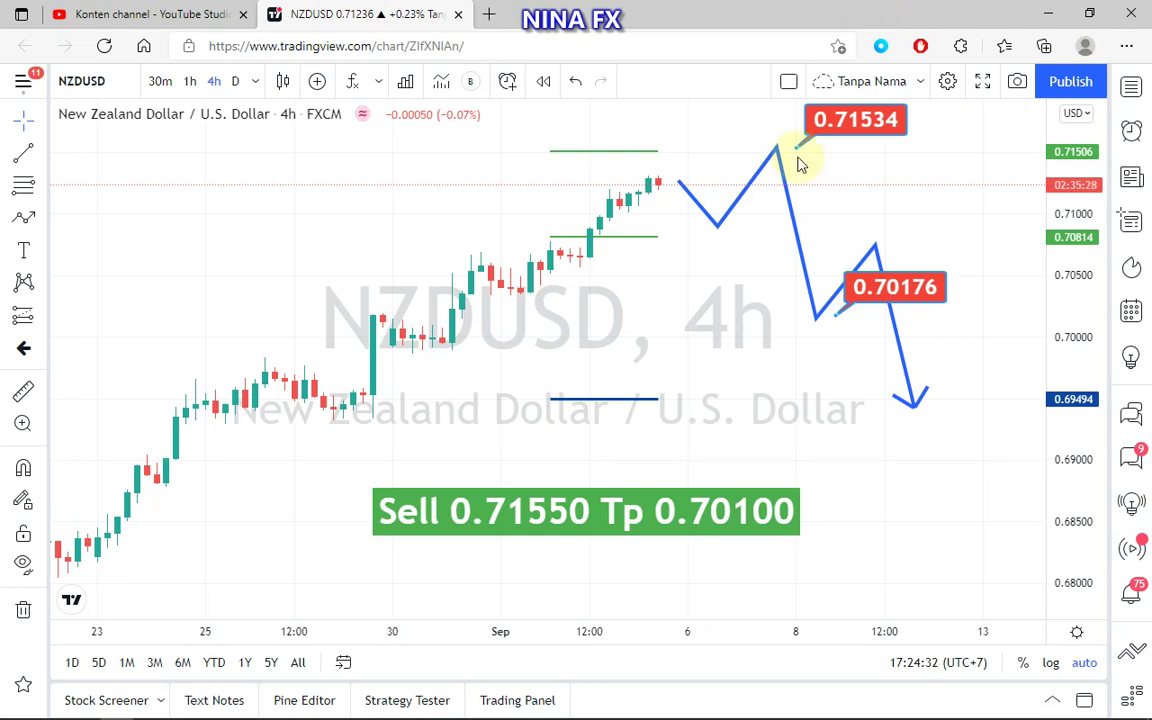
mouse_move(636, 8)
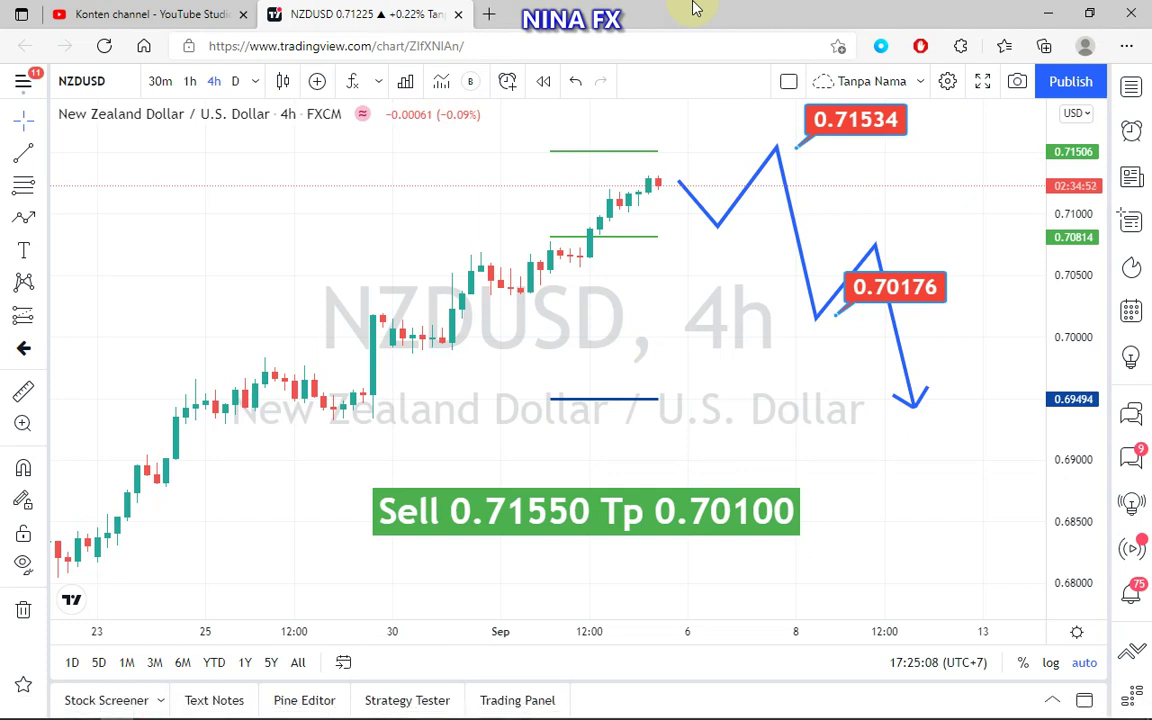
mouse_move(697, 8)
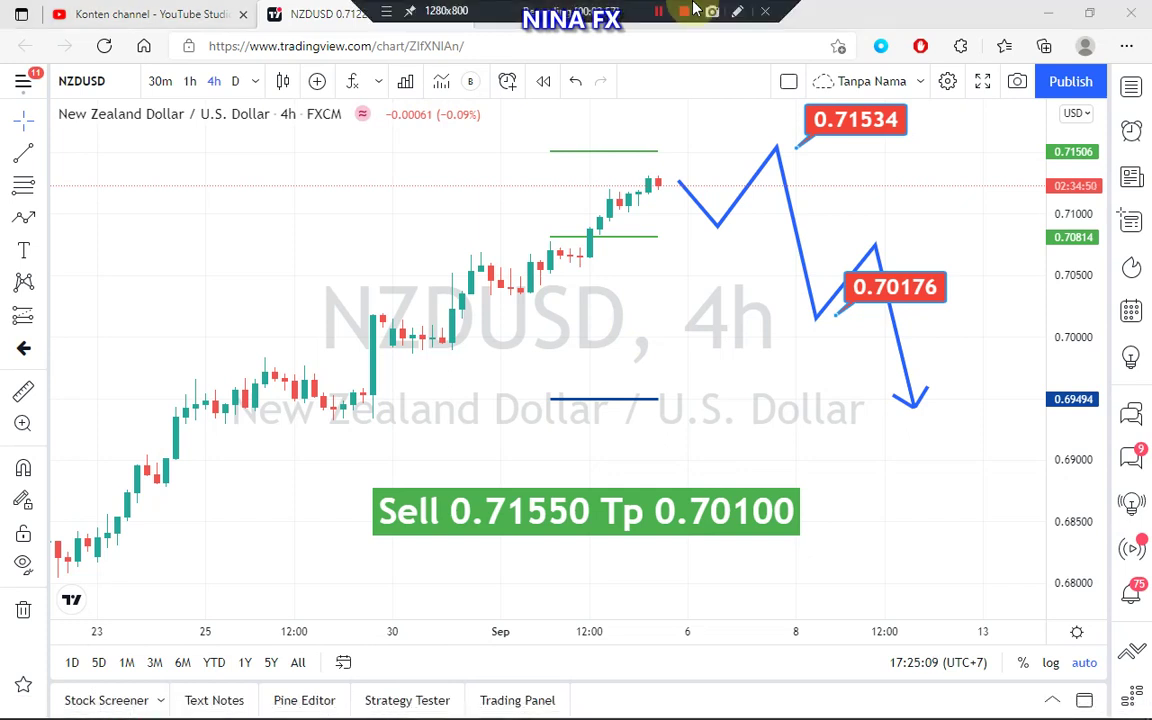